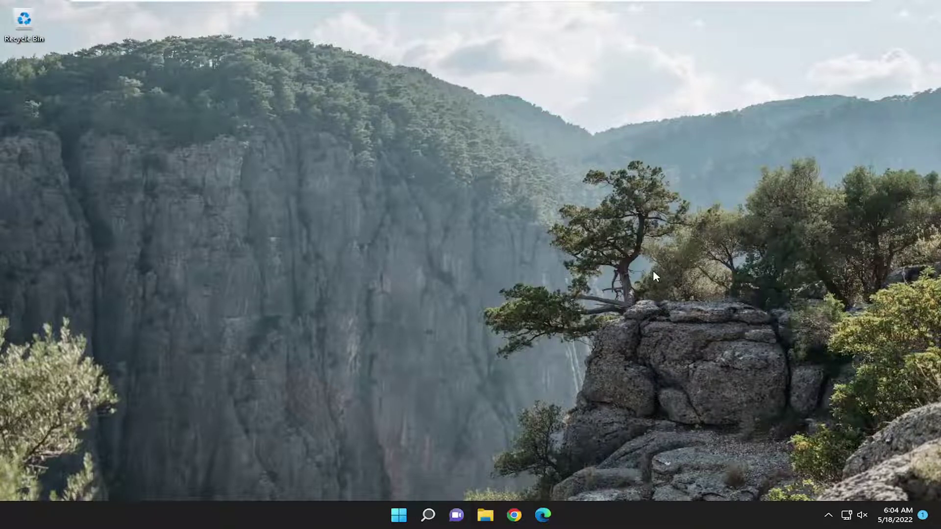
# - Open Microsoft Store from Windows Search and view its account options
pyautogui.press('super+s')
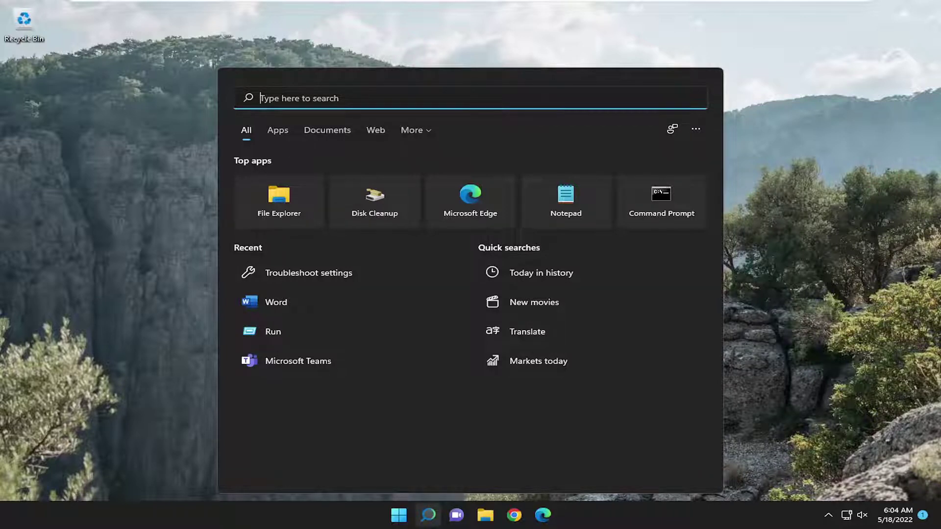
pyautogui.write('store')
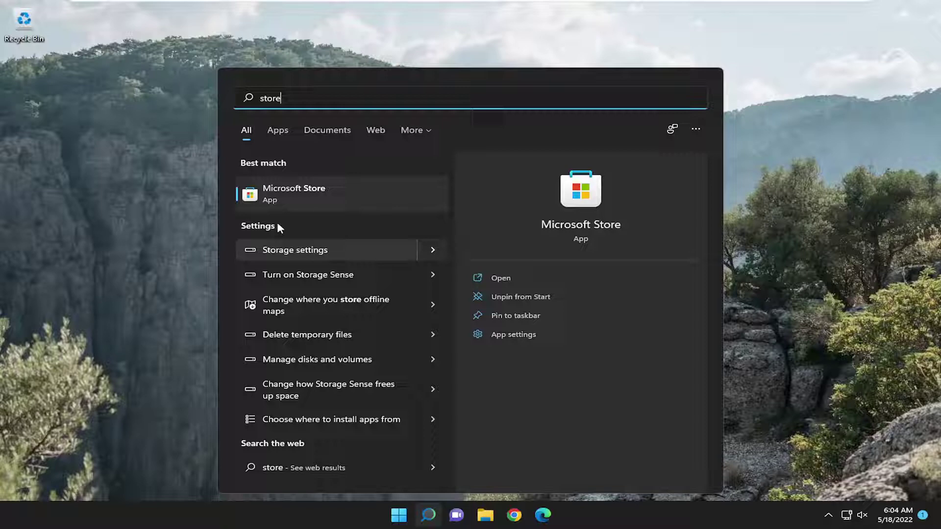
pyautogui.click(294, 192)
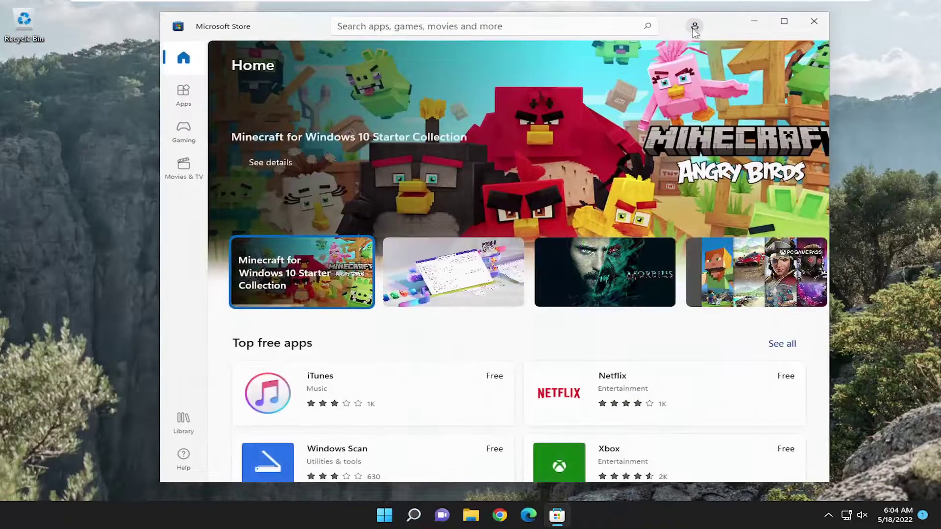
pyautogui.click(694, 30)
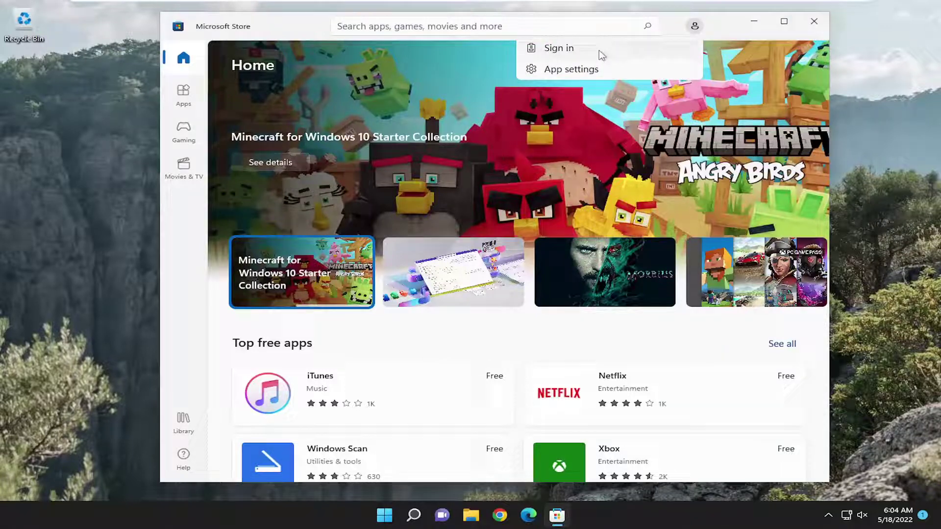
# - Close Microsoft Store and run wsreset from Windows Search to reset the Store cache
pyautogui.click(812, 29)
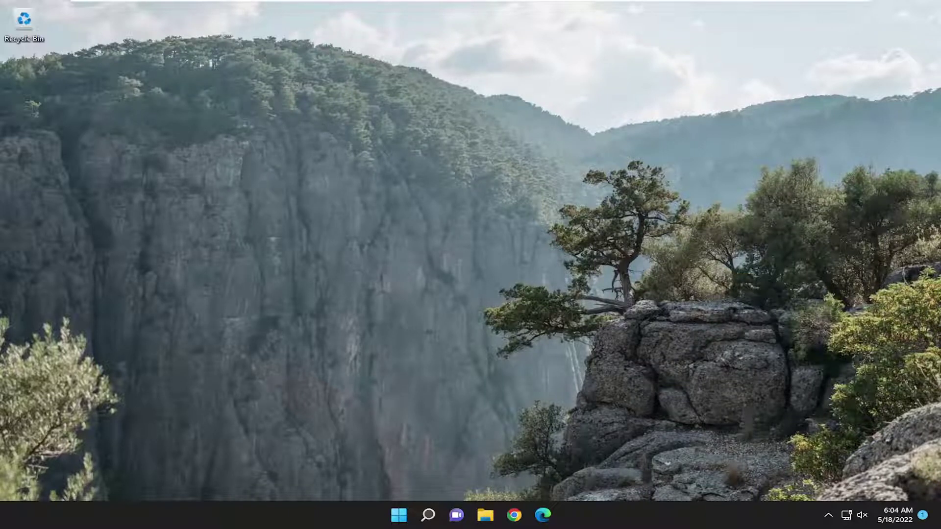
pyautogui.click(427, 514)
pyautogui.write('wsreset')
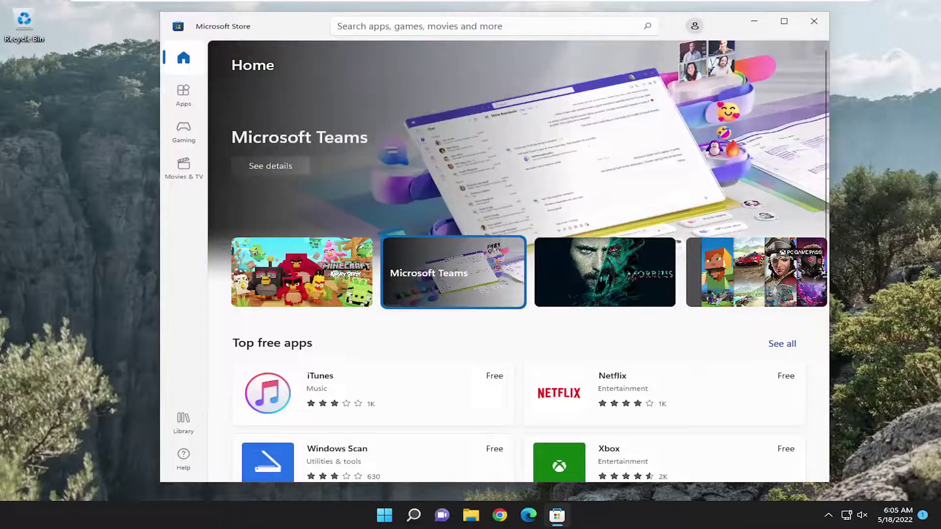
# - Close the reopened Store and open Troubleshoot settings by searching 'troubleshoot'
pyautogui.hotkey('alt', 'F4')
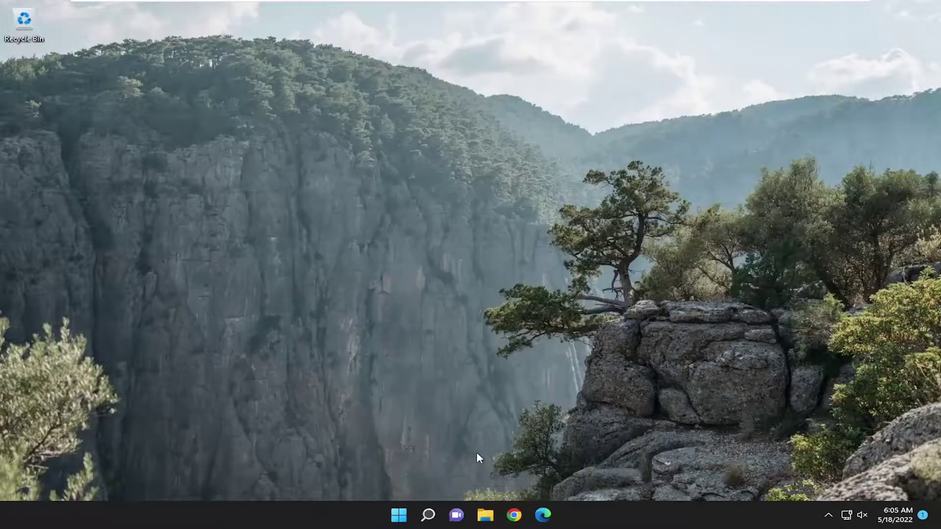
pyautogui.click(427, 515)
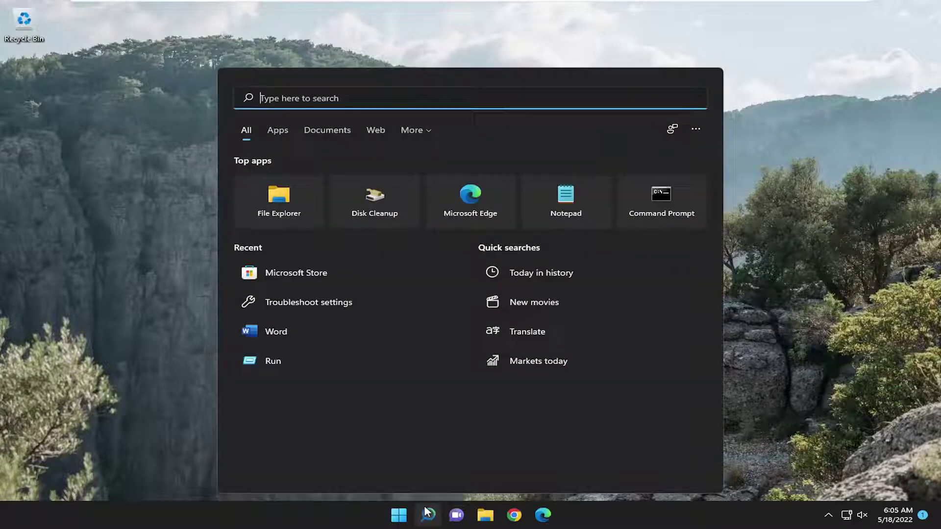
pyautogui.write('troub')
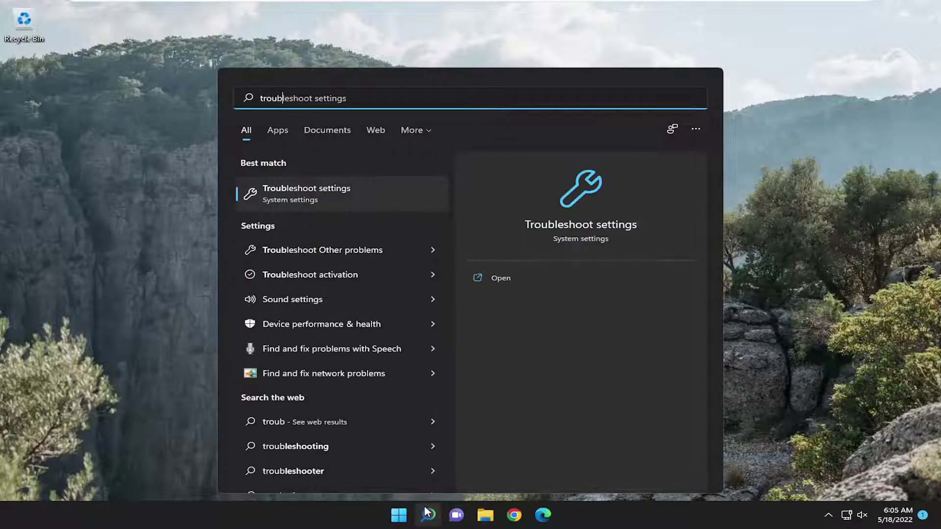
pyautogui.write('leshoot')
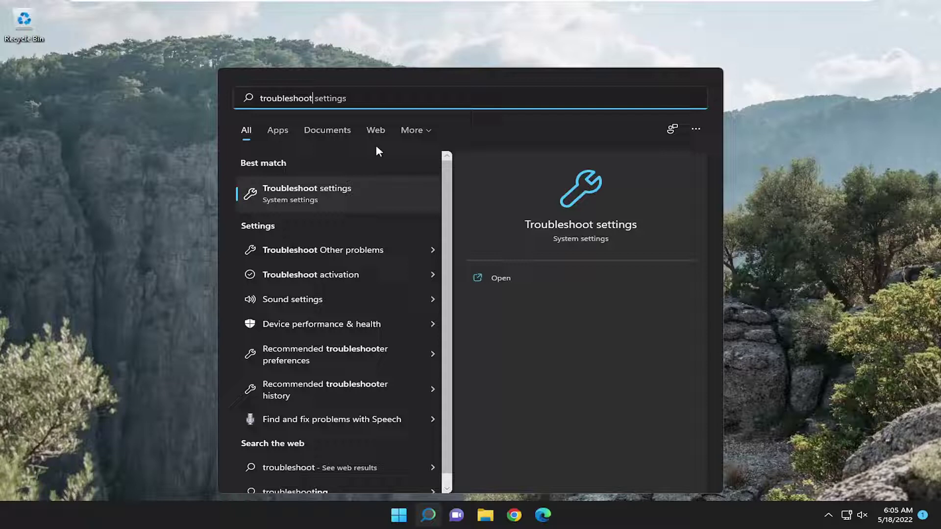
pyautogui.click(327, 196)
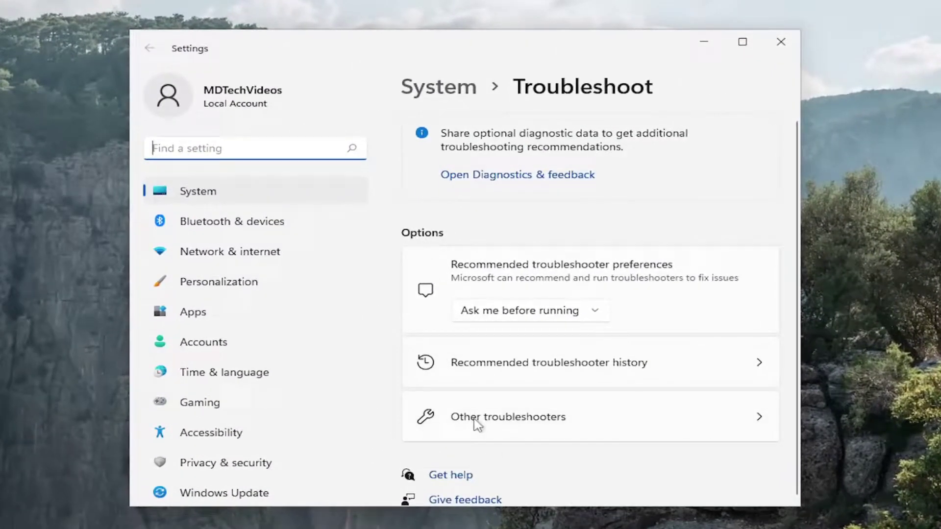
# - Show Other troubleshooters and scroll down to Windows Store Apps
pyautogui.click(505, 420)
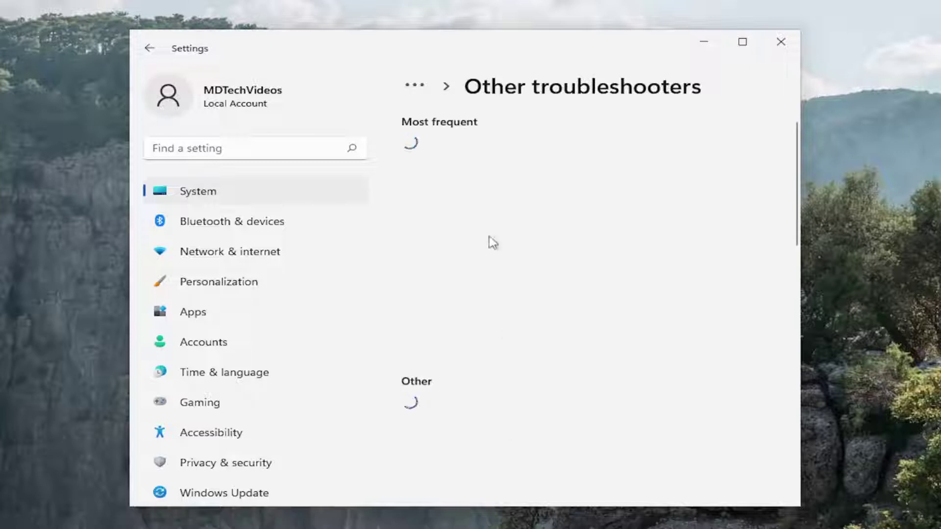
pyautogui.scroll(-8, 491, 266)
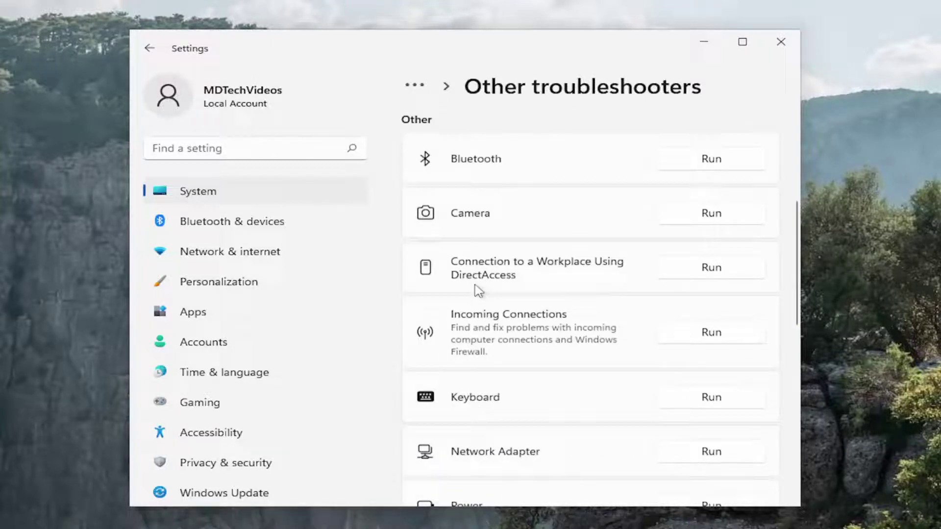
pyautogui.scroll(-7, 478, 290)
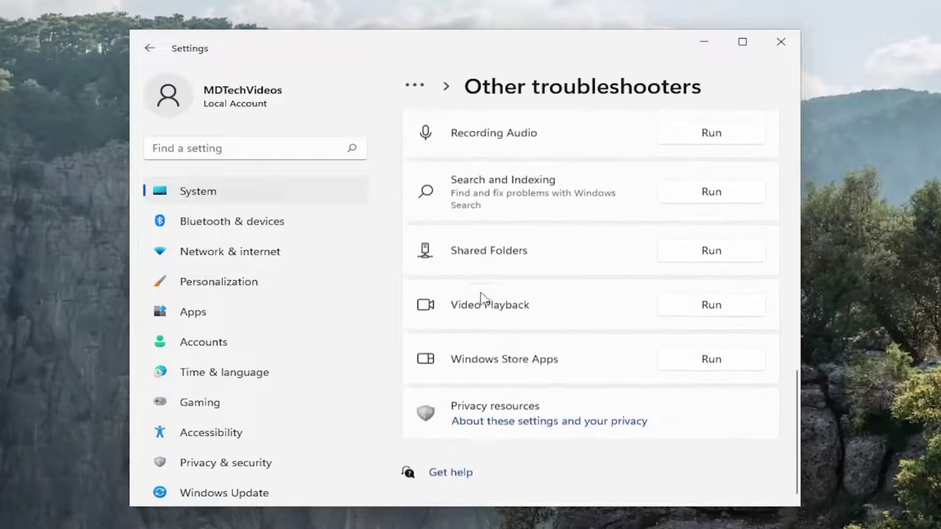
# - Run the Windows Store Apps troubleshooter past the Microsoft account prompt and close it when finished
pyautogui.click(712, 359)
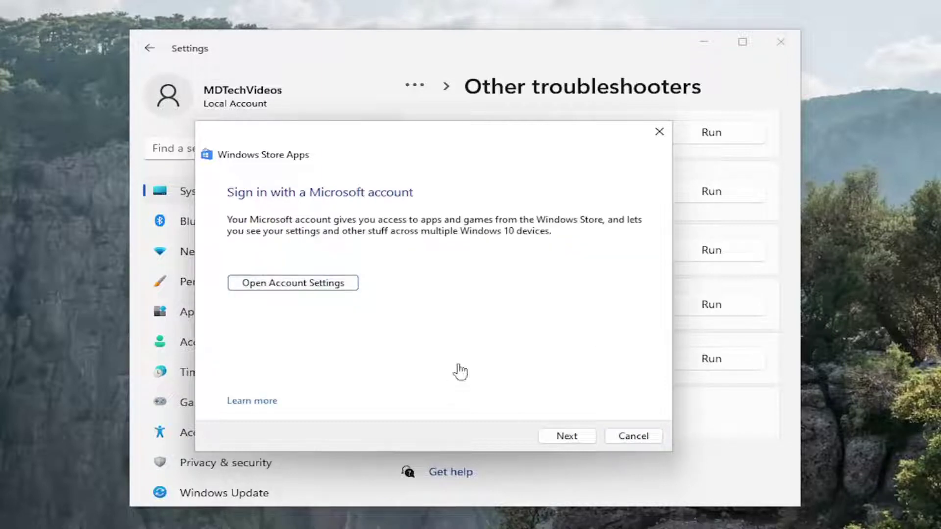
pyautogui.click(564, 439)
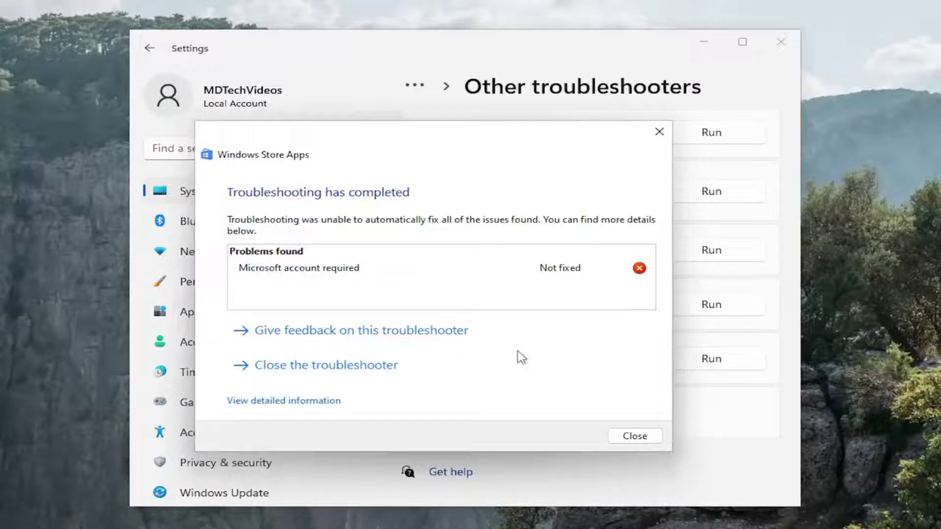
pyautogui.click(636, 436)
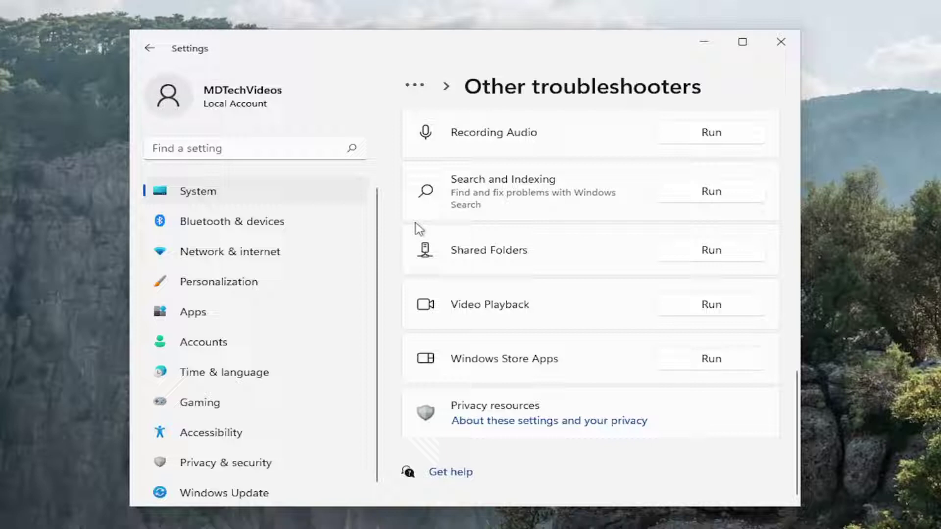
# - Find Microsoft Store in Apps & features by searching 'store' and open its Advanced options
pyautogui.click(187, 312)
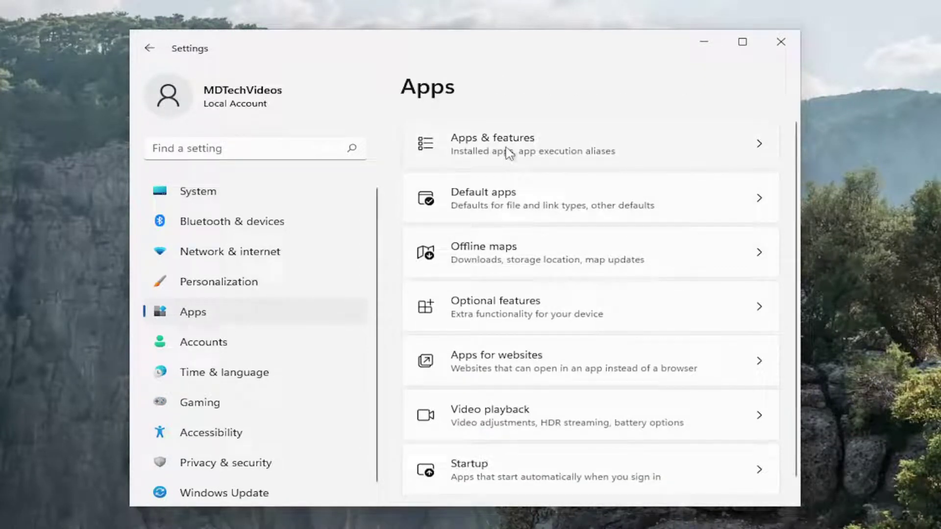
pyautogui.click(512, 153)
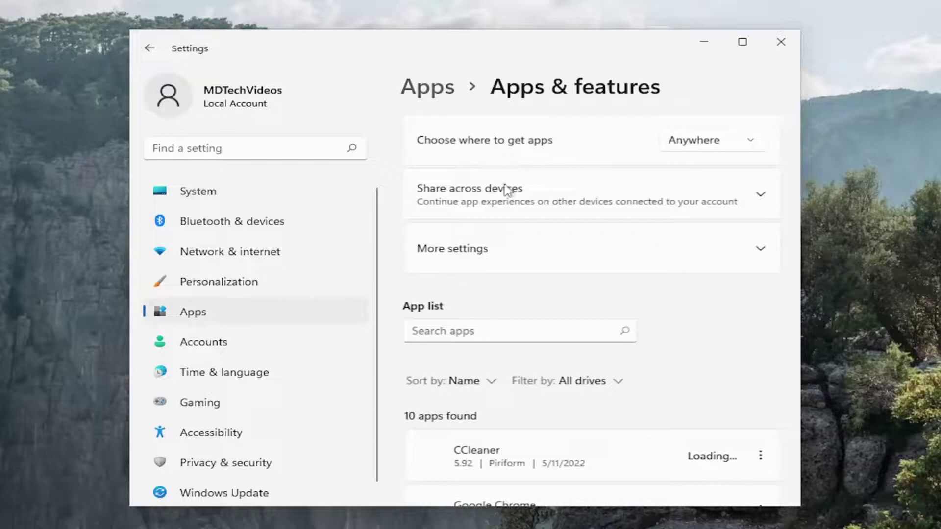
pyautogui.click(441, 333)
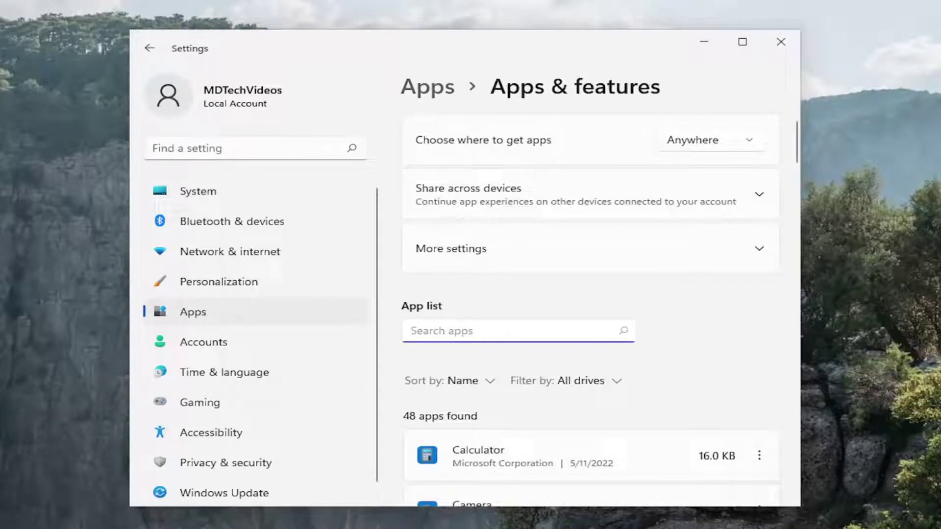
pyautogui.write('store')
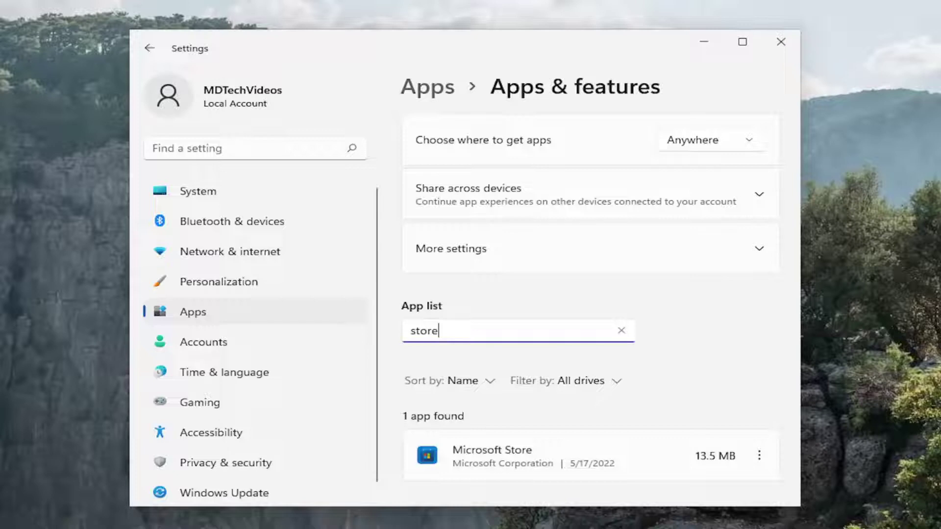
pyautogui.scroll(-2, 591, 314)
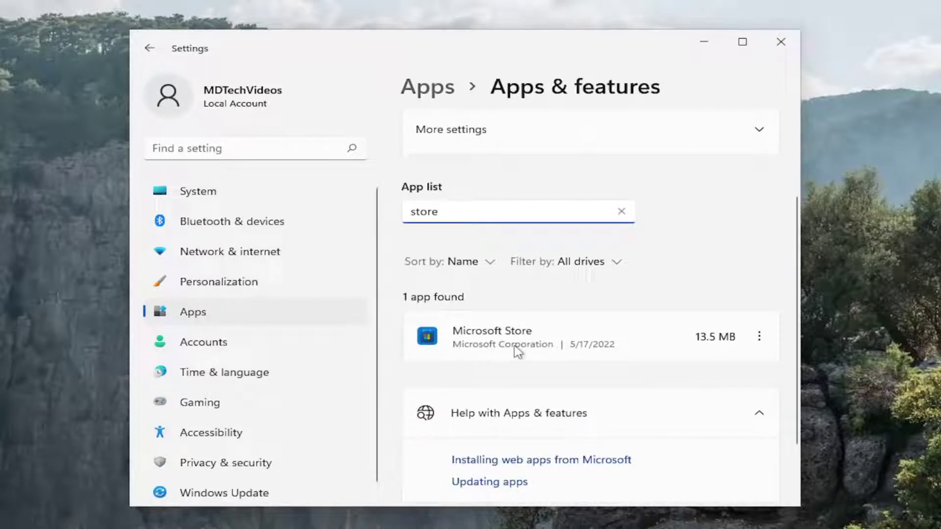
pyautogui.click(760, 338)
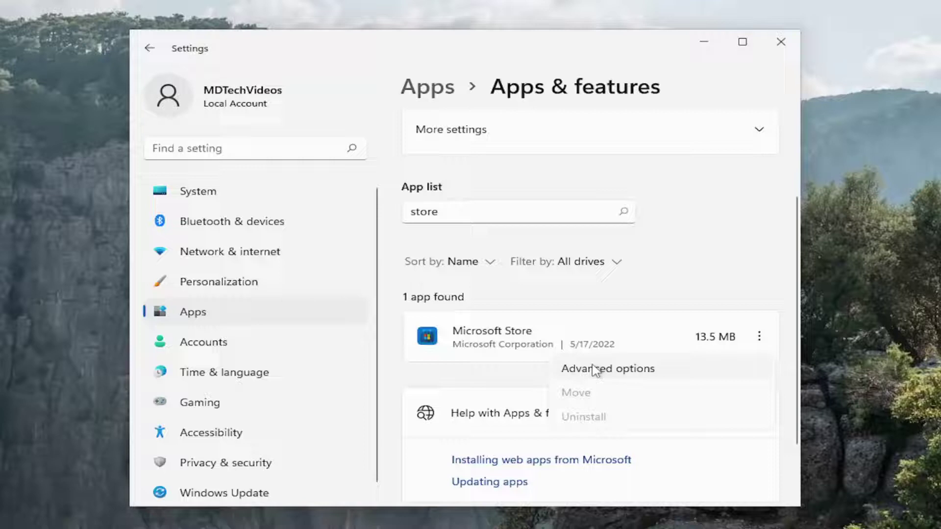
pyautogui.click(595, 369)
# - Repair the Microsoft Store app, then reset it and confirm deleting its data
pyautogui.scroll(-6, 559, 321)
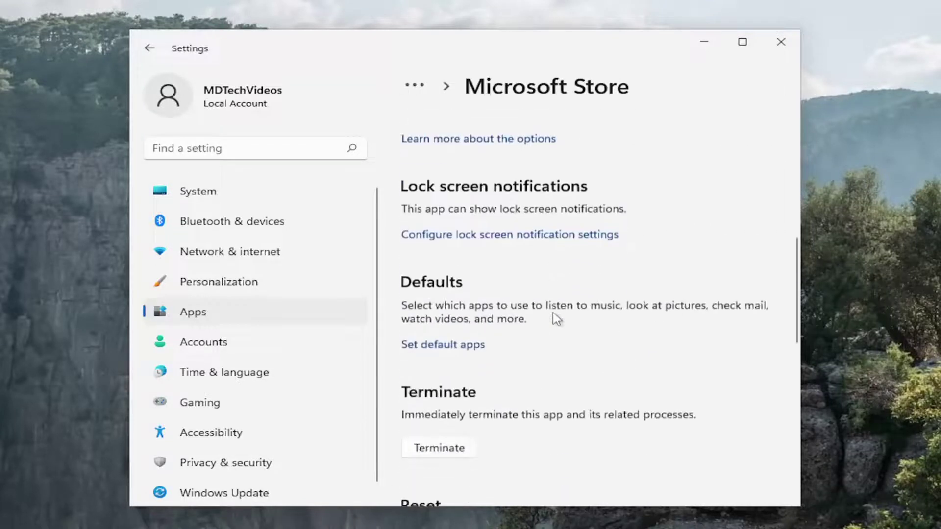
pyautogui.scroll(-5, 554, 318)
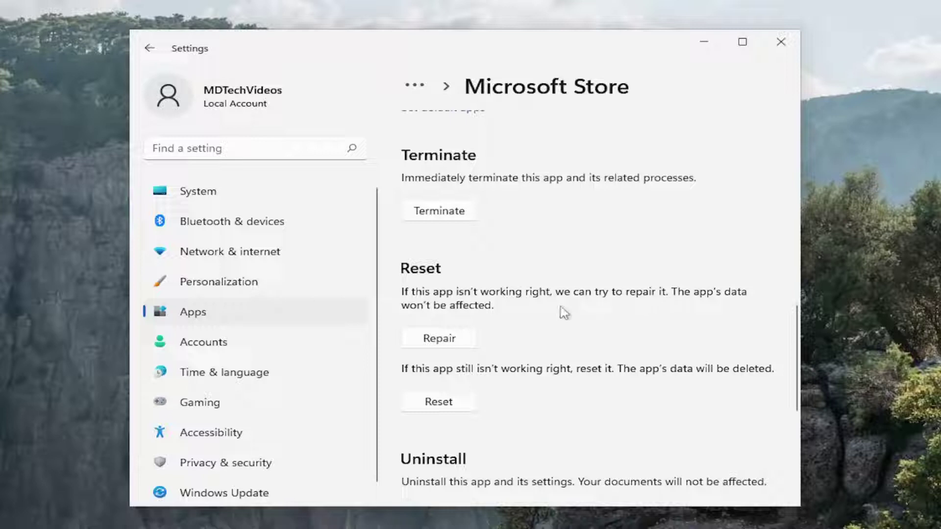
pyautogui.click(443, 339)
pyautogui.click(444, 403)
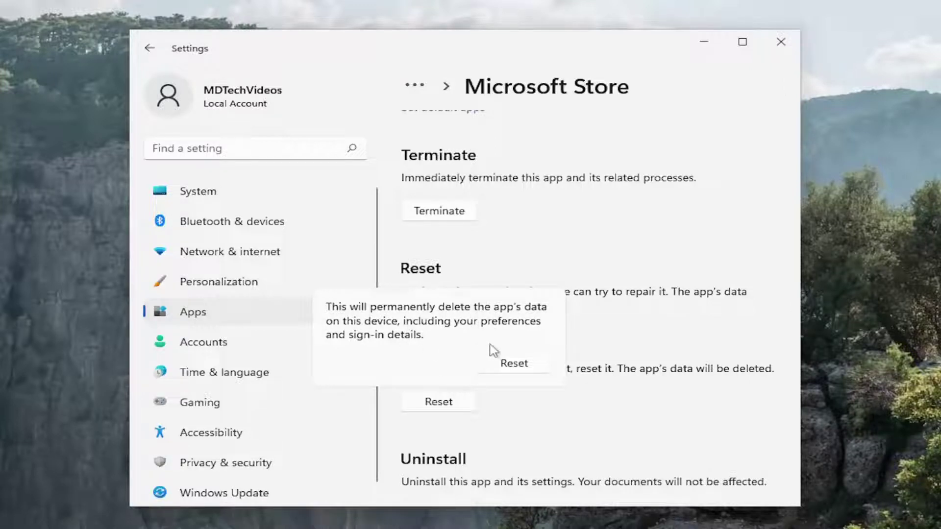
pyautogui.click(503, 363)
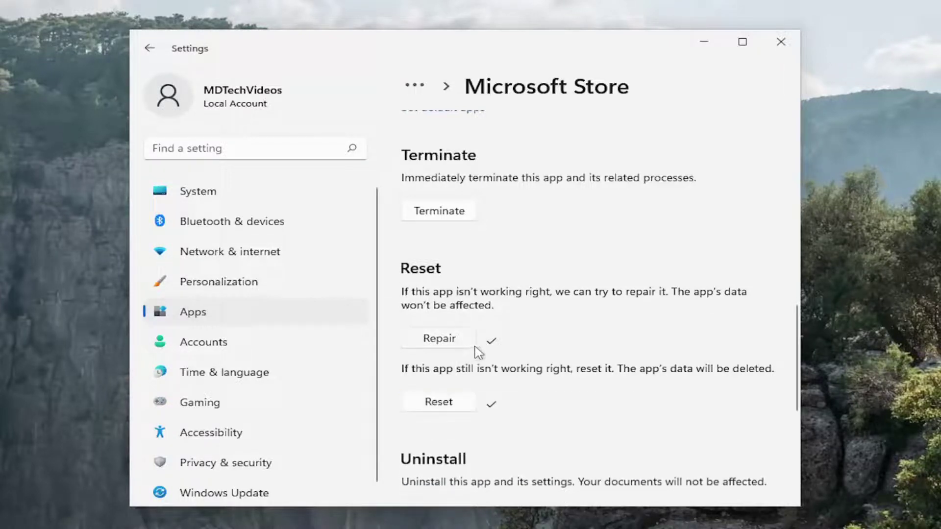
# - Close the Settings window to return to the desktop
pyautogui.click(785, 43)
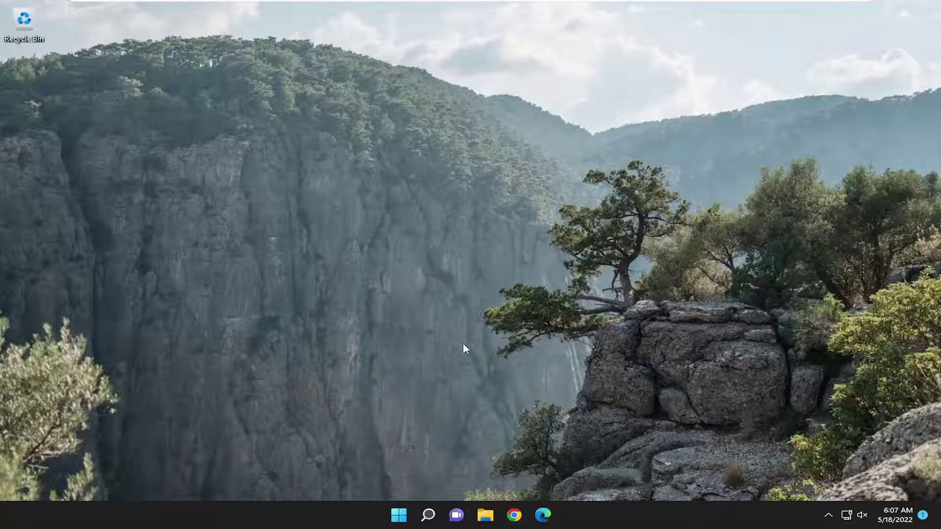
# - Launch Command Prompt as administrator from a 'cmd' search, approving the UAC prompt
pyautogui.click(428, 515)
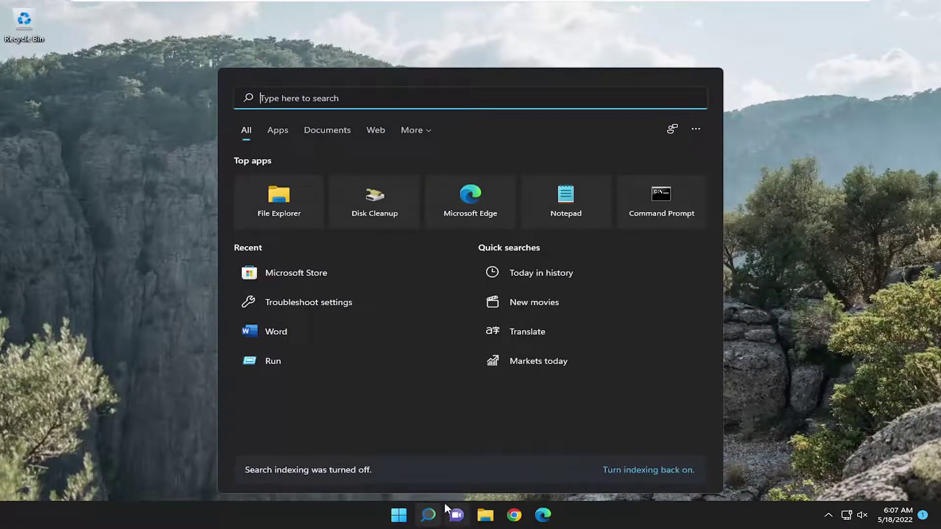
pyautogui.write('cmd')
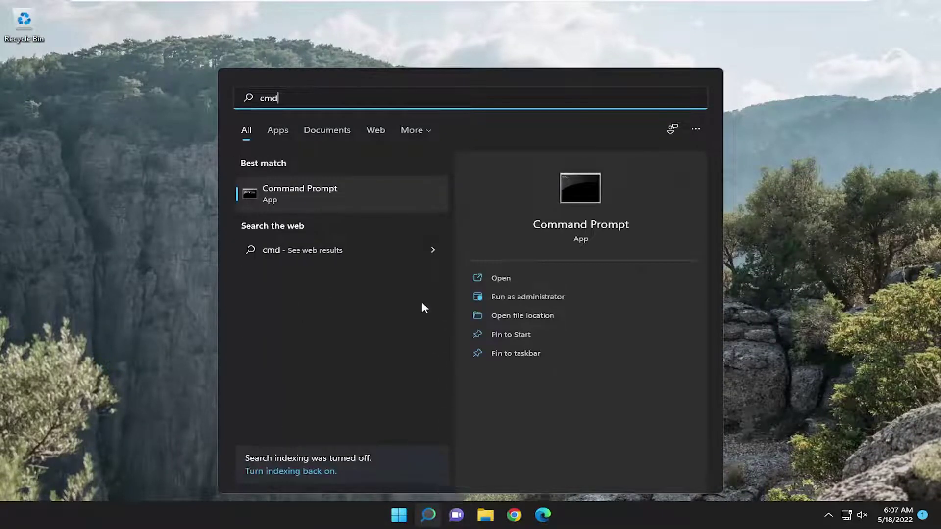
pyautogui.rightClick(318, 193)
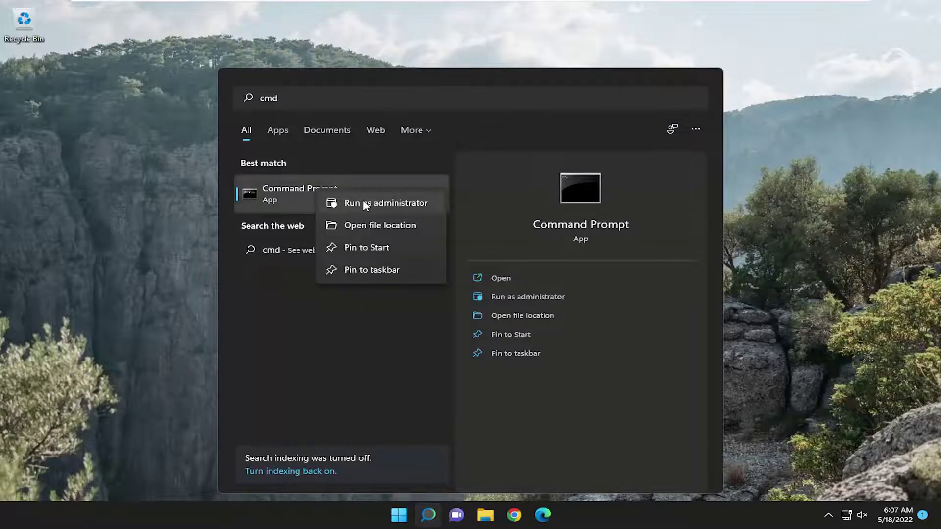
pyautogui.click(363, 202)
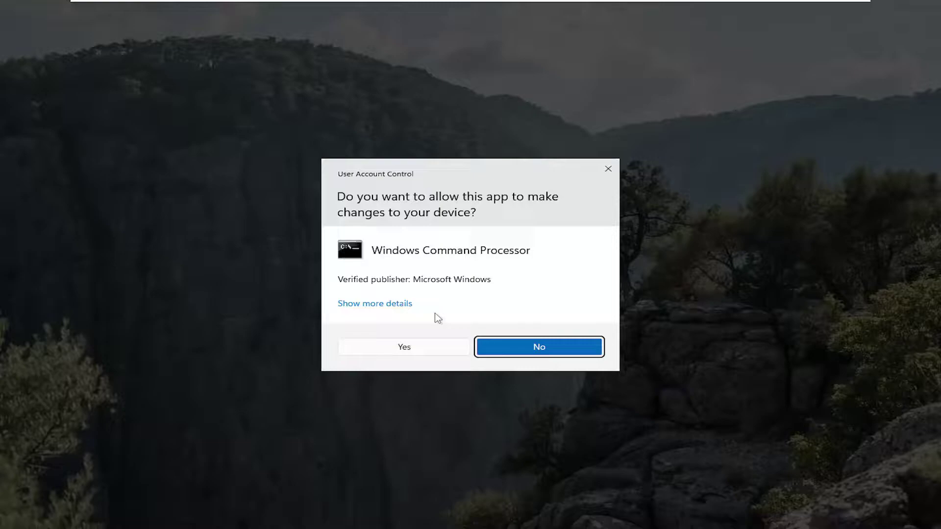
pyautogui.click(414, 346)
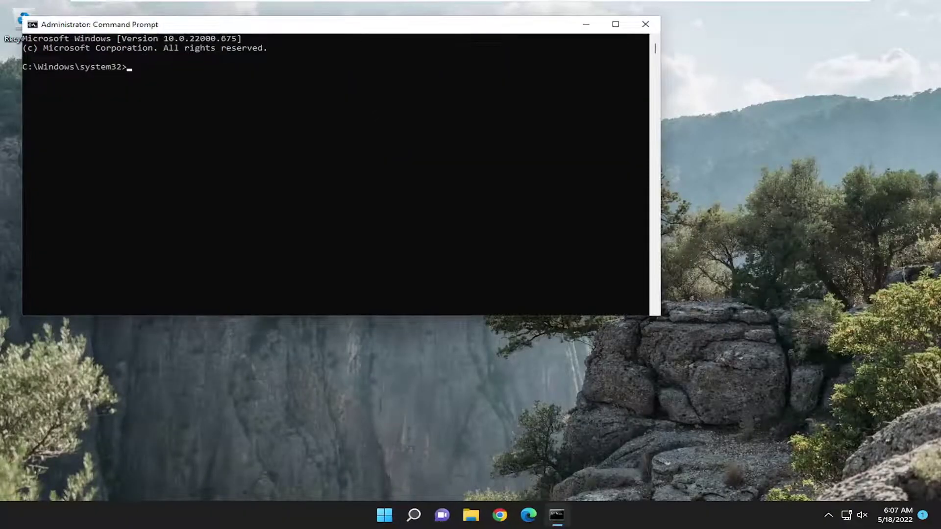
# - Center the Command Prompt window and run sfc /scannow until verification reaches 100%
pyautogui.moveTo(355, 29); pyautogui.dragTo(504, 99)
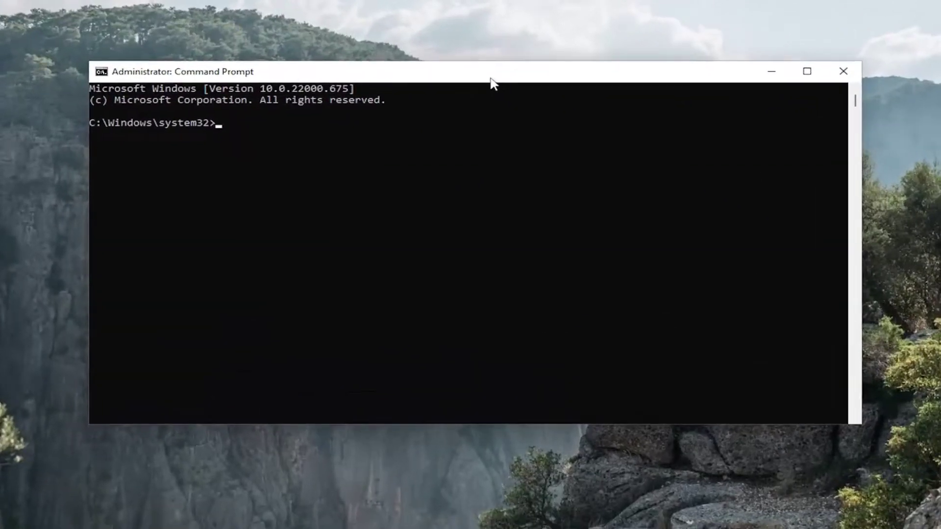
pyautogui.write('sfc')
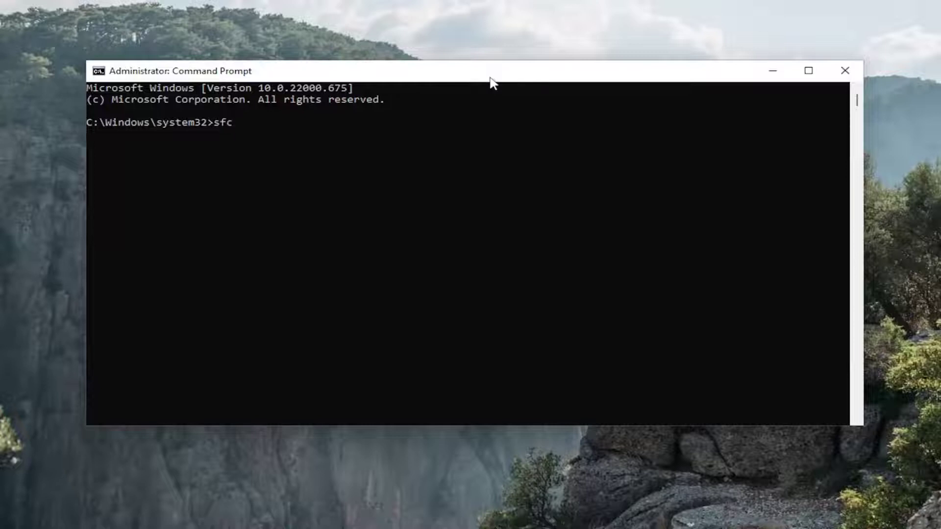
pyautogui.write(' /scannow')
pyautogui.press('Return')
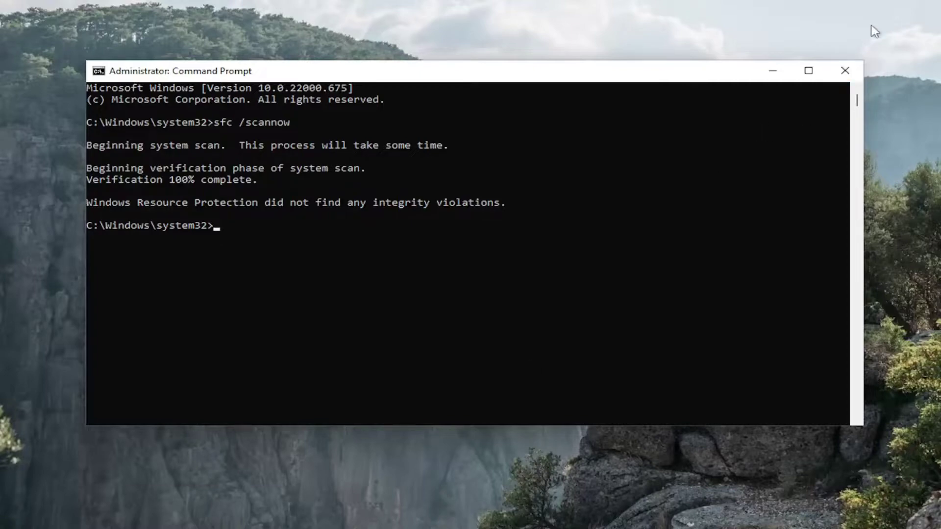
# - Close Command Prompt and bring up the Start button's quick link menu
pyautogui.click(845, 70)
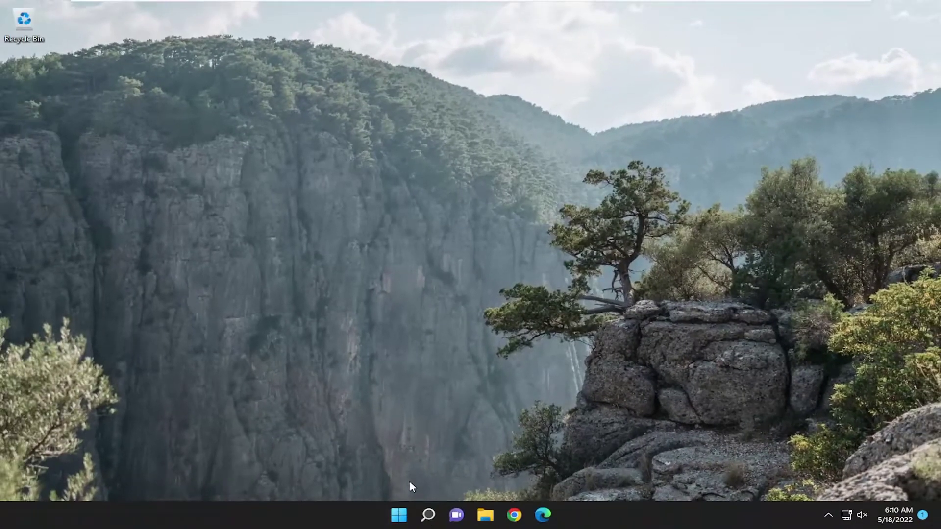
pyautogui.rightClick(399, 514)
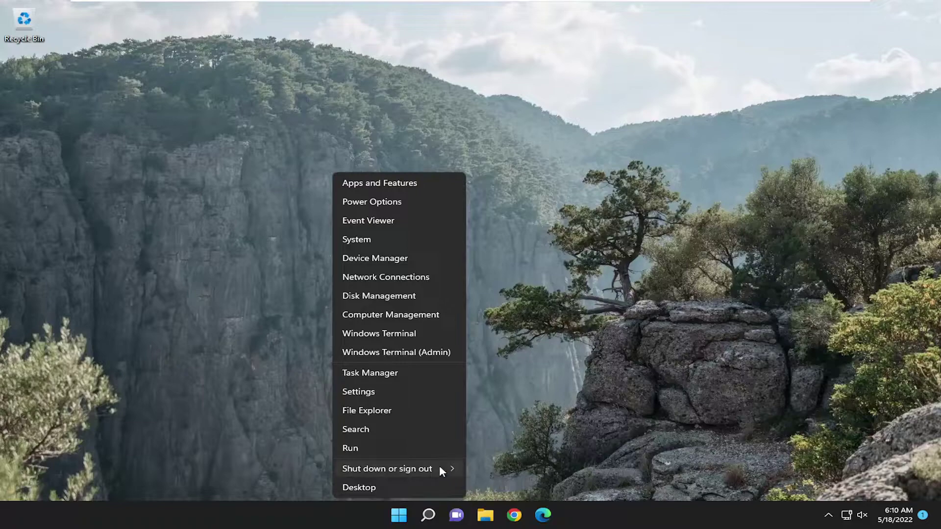